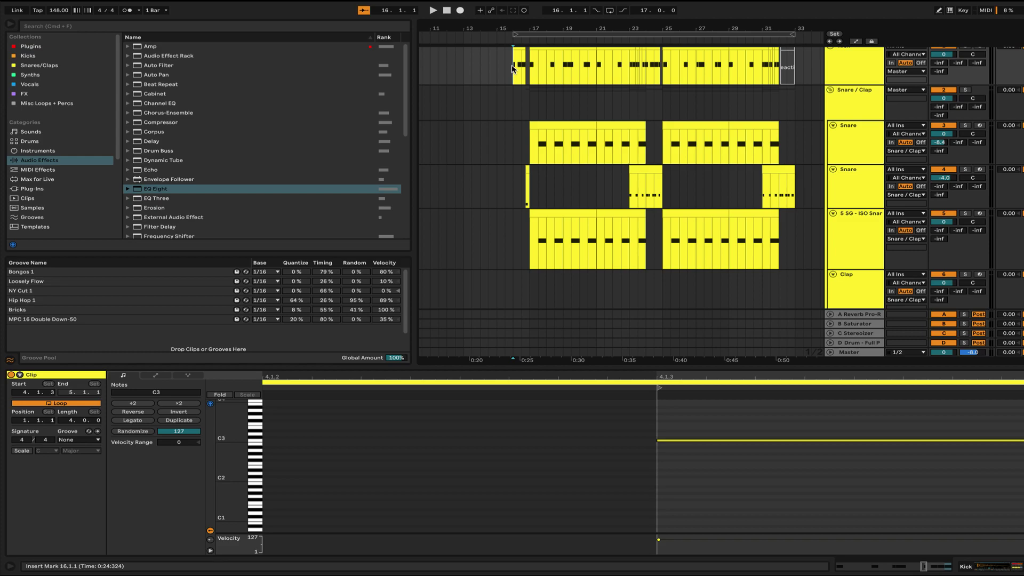
Play the arrangement from bar 16.1.1 to hear the kick, snare and clap loops together.
{"action": "scroll", "coordinate": [919, 99], "scroll_direction": "up", "scroll_amount": 1}
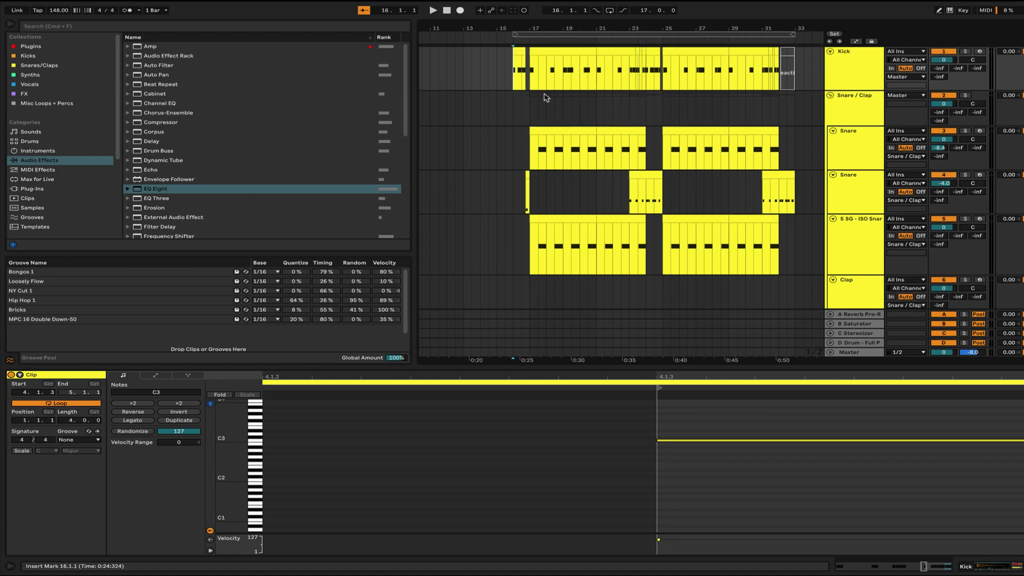
{"action": "key", "text": "space"}
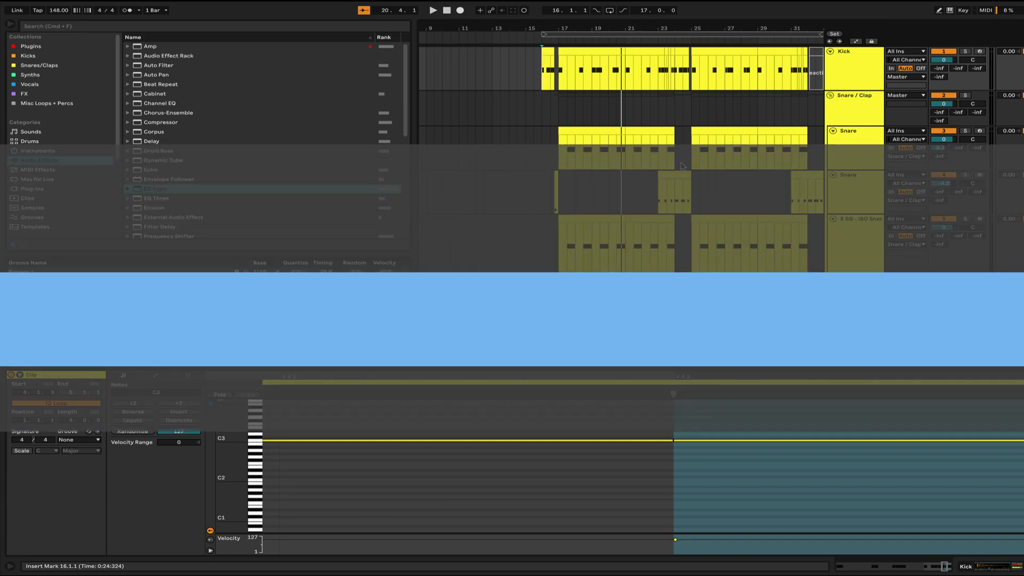
Select the snare fill at bars 23–25 and play the drums from bar 23.
{"action": "scroll", "coordinate": [702, 156], "scroll_direction": "right", "scroll_amount": 3}
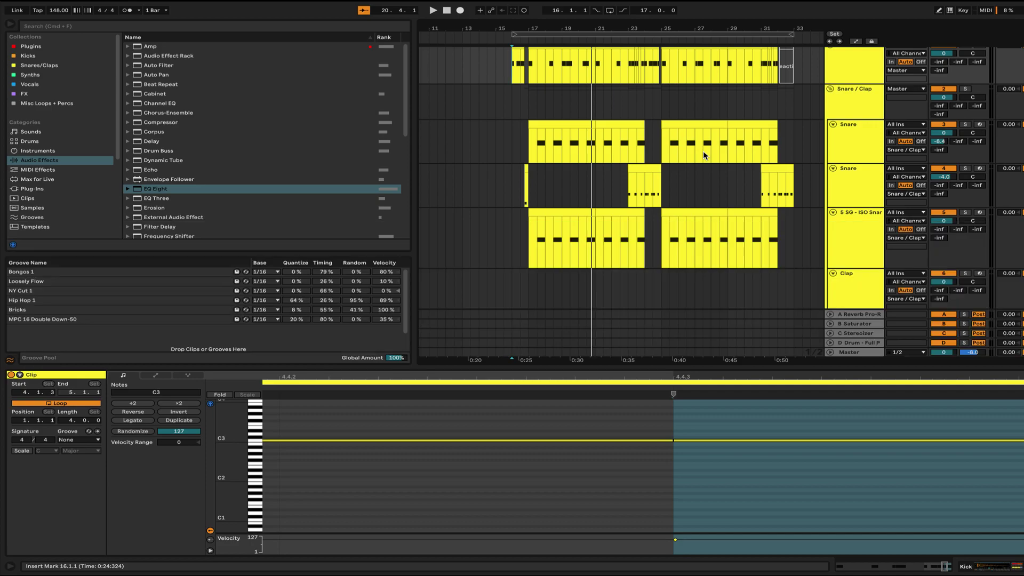
{"action": "scroll", "coordinate": [645, 176], "scroll_direction": "up", "scroll_amount": 2}
{"action": "left_click", "coordinate": [566, 195]}
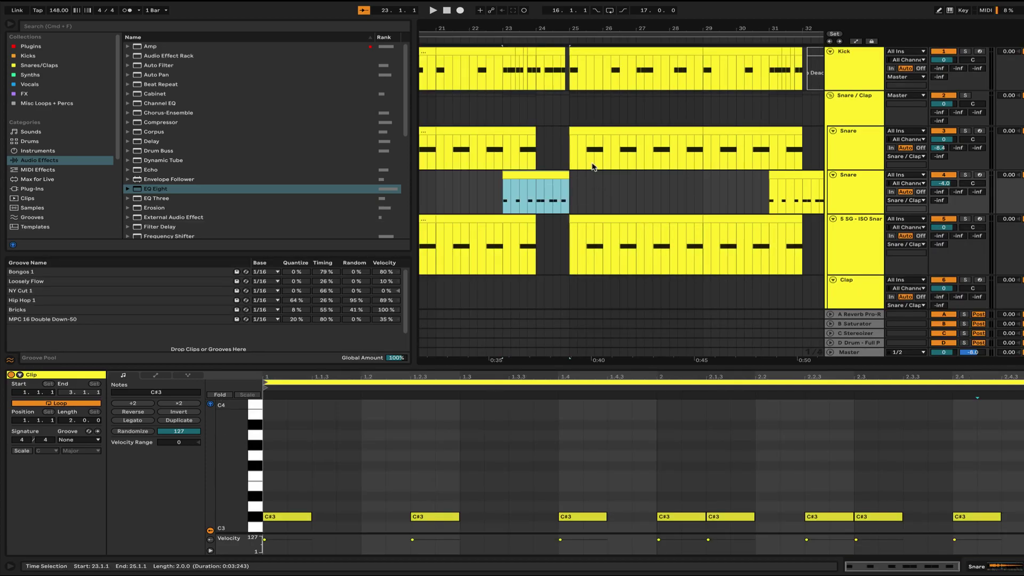
{"action": "key", "text": "space"}
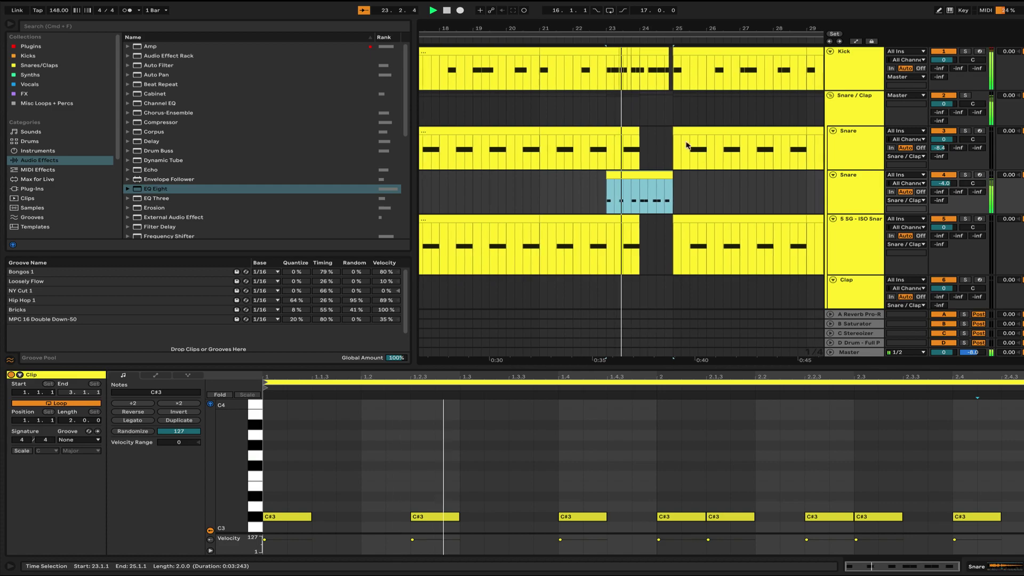
{"action": "left_click", "coordinate": [607, 72]}
{"action": "left_click", "coordinate": [593, 73]}
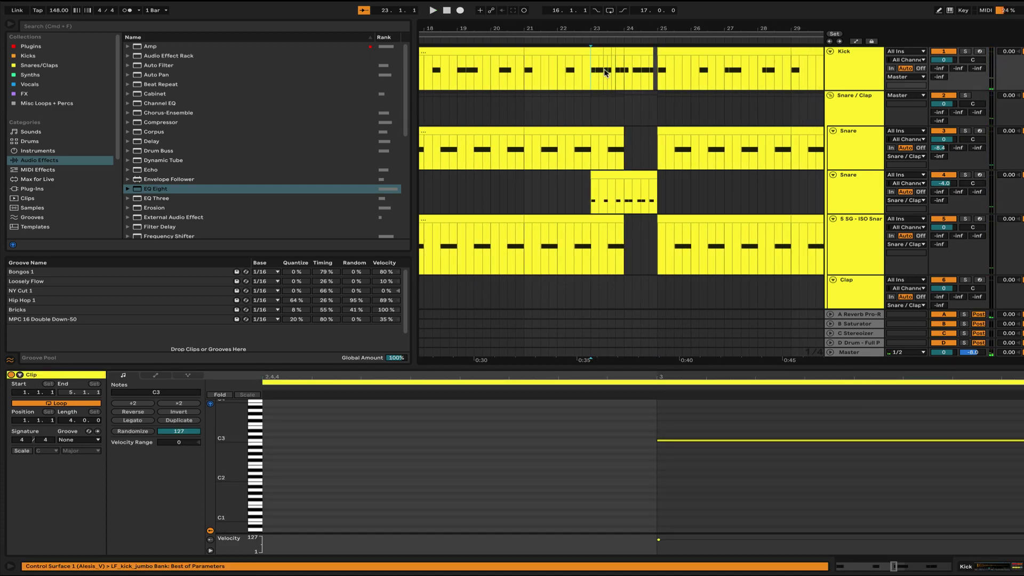
{"action": "key", "text": "space"}
Check the Fill 2 clip and the surrounding percussion tracks while the fill plays.
{"action": "scroll", "coordinate": [651, 98], "scroll_direction": "up", "scroll_amount": 3}
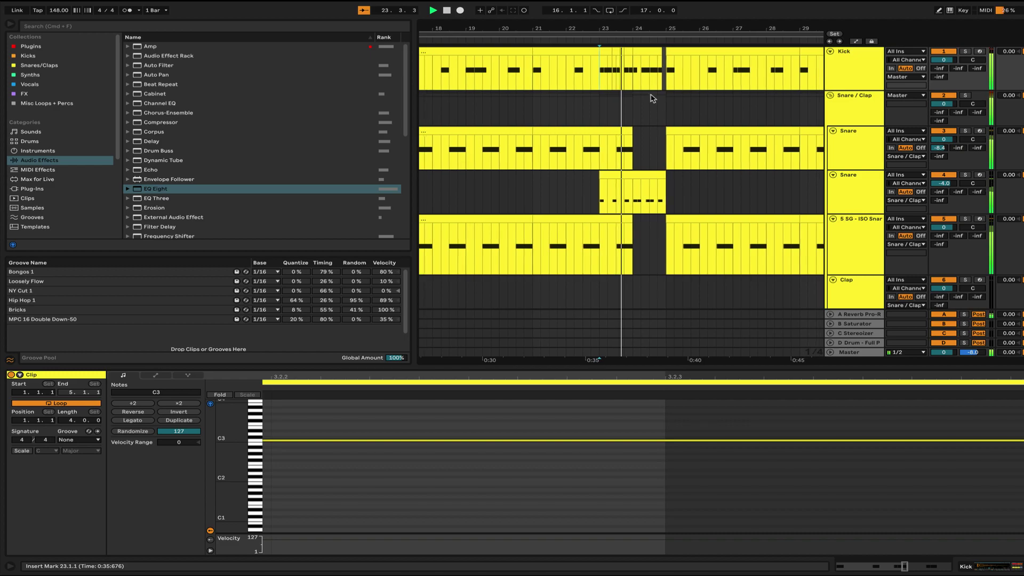
{"action": "scroll", "coordinate": [646, 93], "scroll_direction": "down", "scroll_amount": 10}
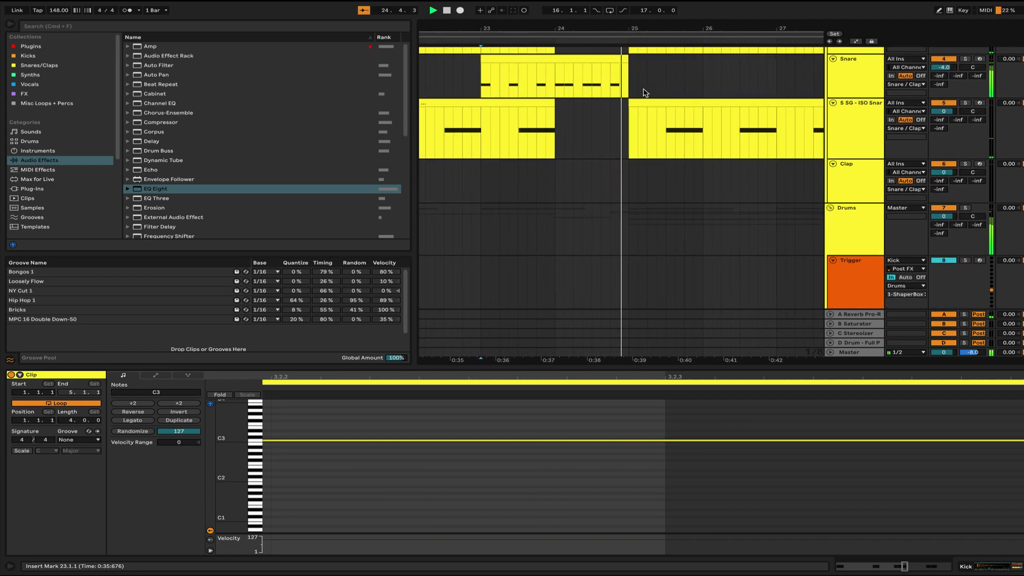
{"action": "scroll", "coordinate": [645, 93], "scroll_direction": "down", "scroll_amount": 5}
{"action": "left_click", "coordinate": [587, 66]}
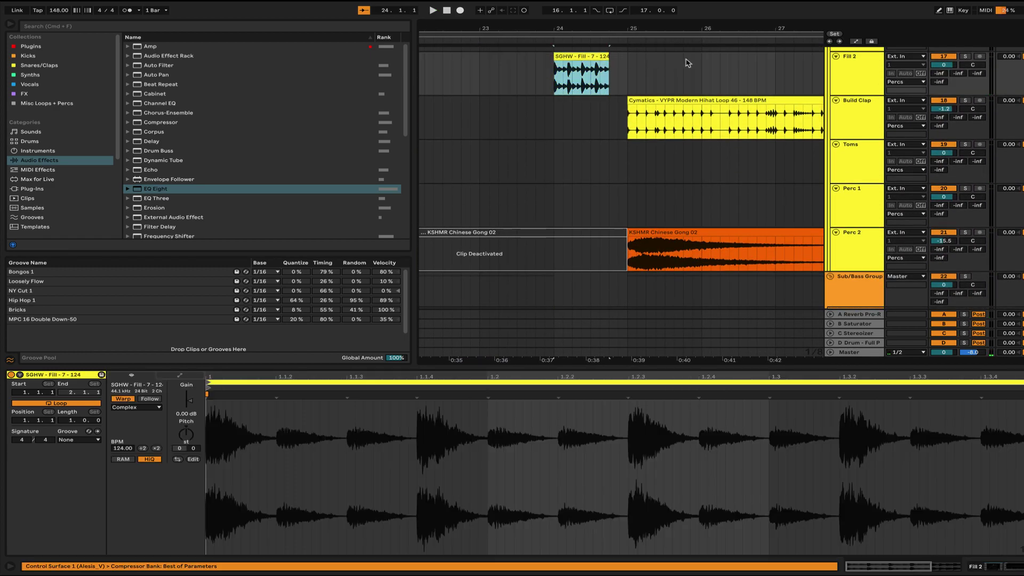
{"action": "scroll", "coordinate": [599, 125], "scroll_direction": "up", "scroll_amount": 3}
{"action": "scroll", "coordinate": [598, 124], "scroll_direction": "up", "scroll_amount": 6}
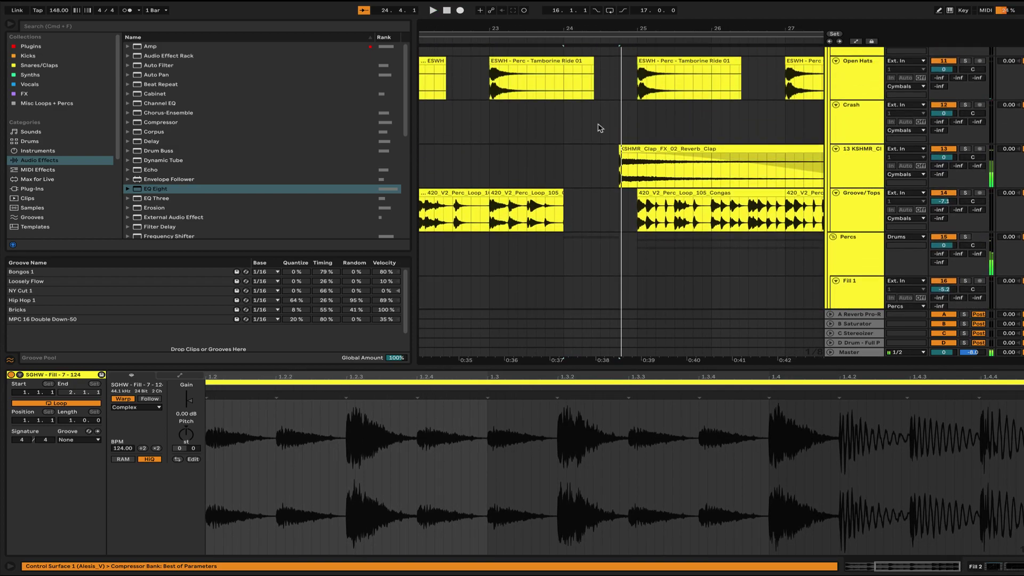
{"action": "scroll", "coordinate": [613, 176], "scroll_direction": "down", "scroll_amount": 2}
Replay the transition from bar 24, including the KSHMR_Clap_FX_02_Reverb_Clap clip.
{"action": "key", "text": "space"}
{"action": "left_click", "coordinate": [620, 203]}
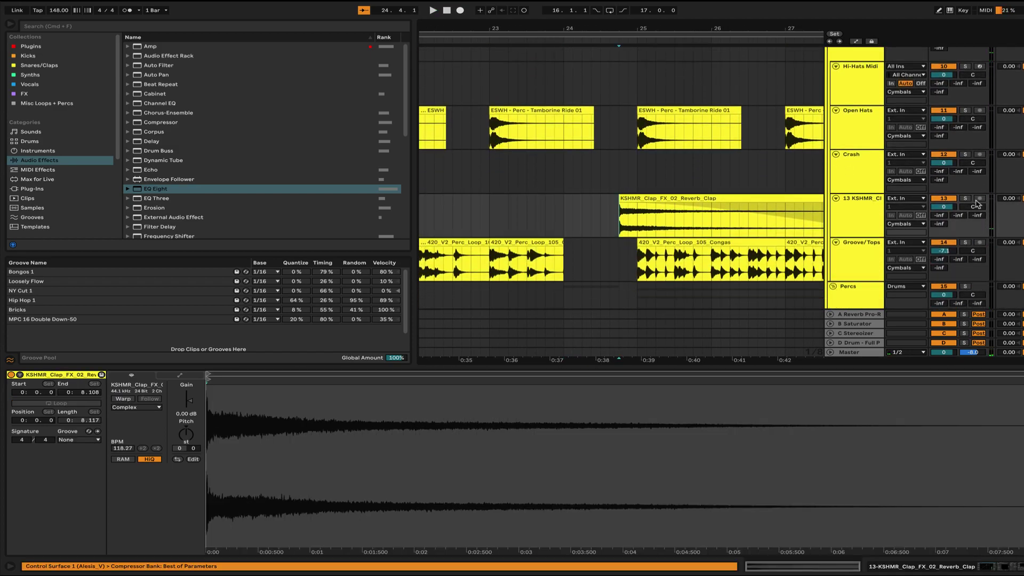
{"action": "left_click", "coordinate": [566, 171]}
{"action": "key", "text": "space"}
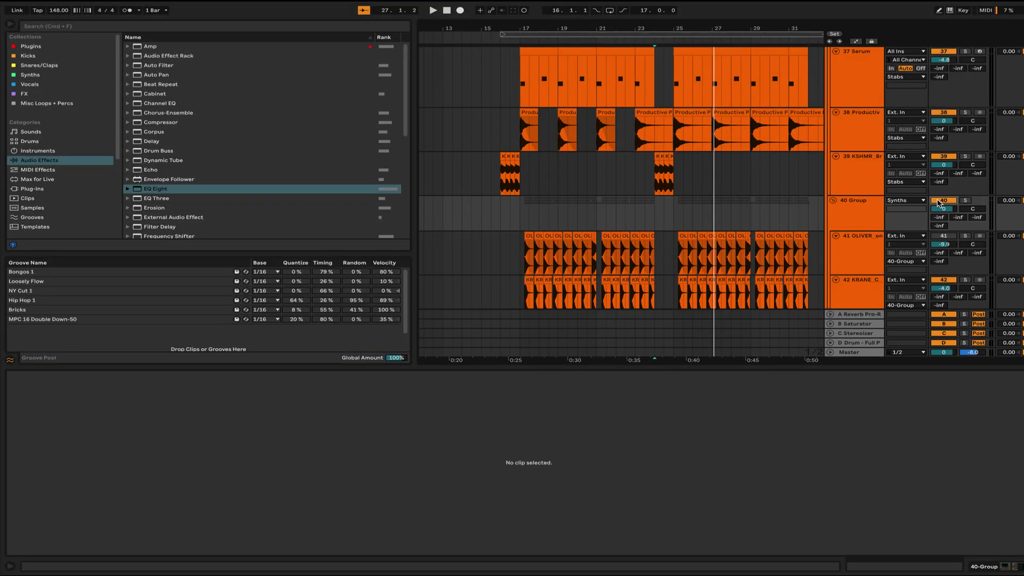
Play the drop from bar 17 with the orange synth, stab and lead tracks in view.
{"action": "key", "text": "space"}
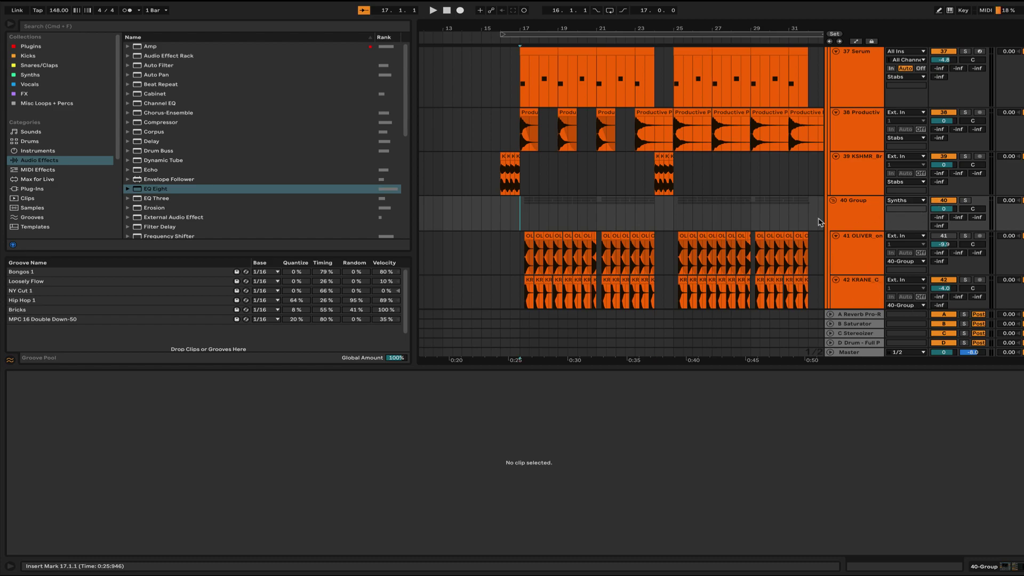
{"action": "key", "text": "space"}
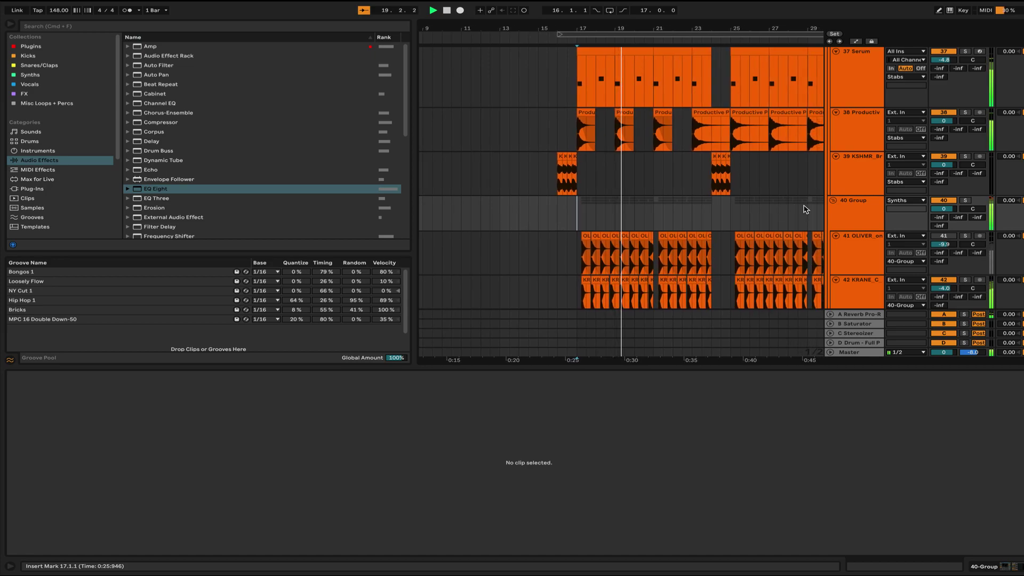
{"action": "scroll", "coordinate": [805, 209], "scroll_direction": "down", "scroll_amount": 5}
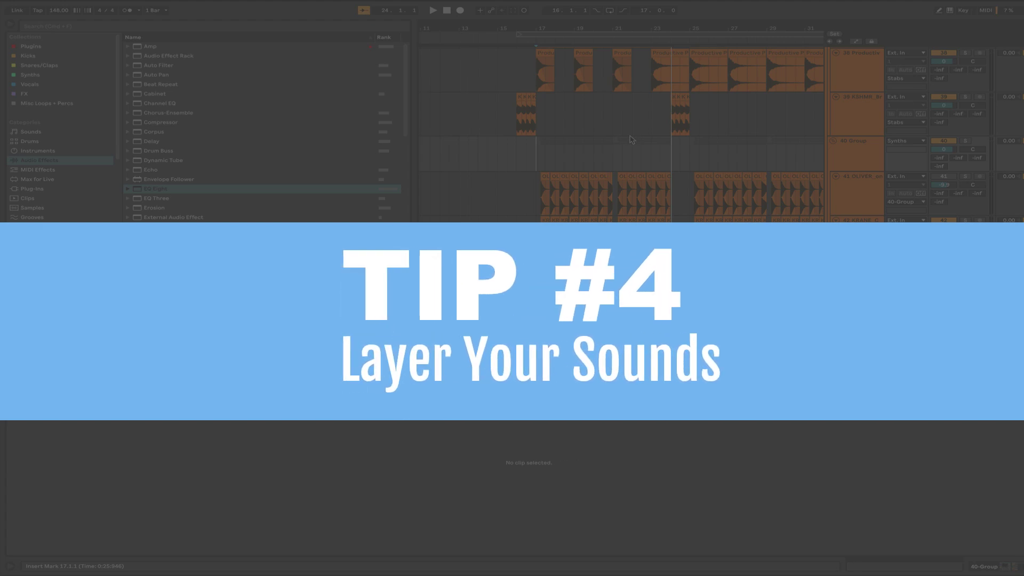
Play the drop with the Stabs group selected, soloing the SubBass layer, then track 38.
{"action": "scroll", "coordinate": [747, 163], "scroll_direction": "up", "scroll_amount": 5}
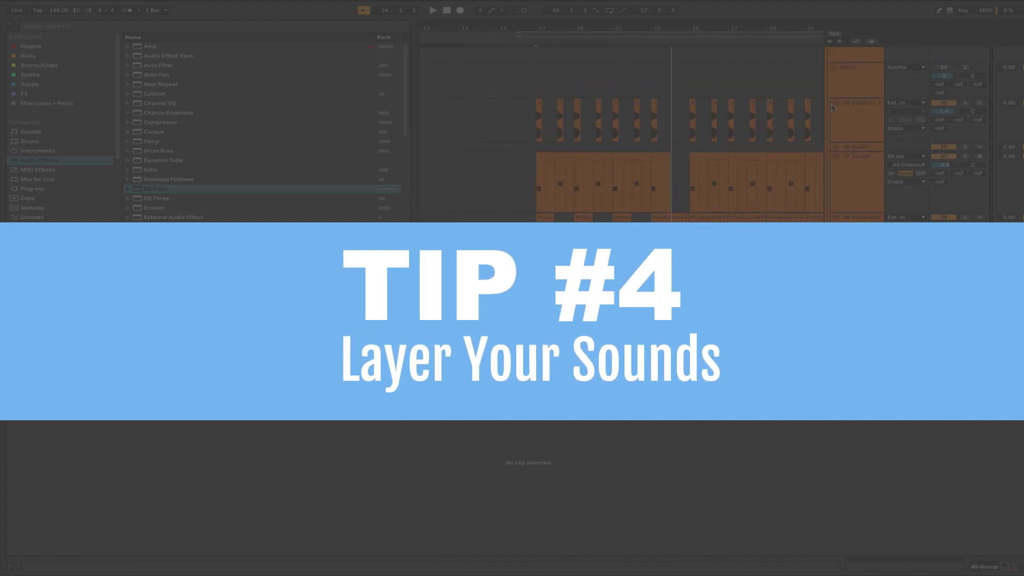
{"action": "left_click", "coordinate": [877, 74]}
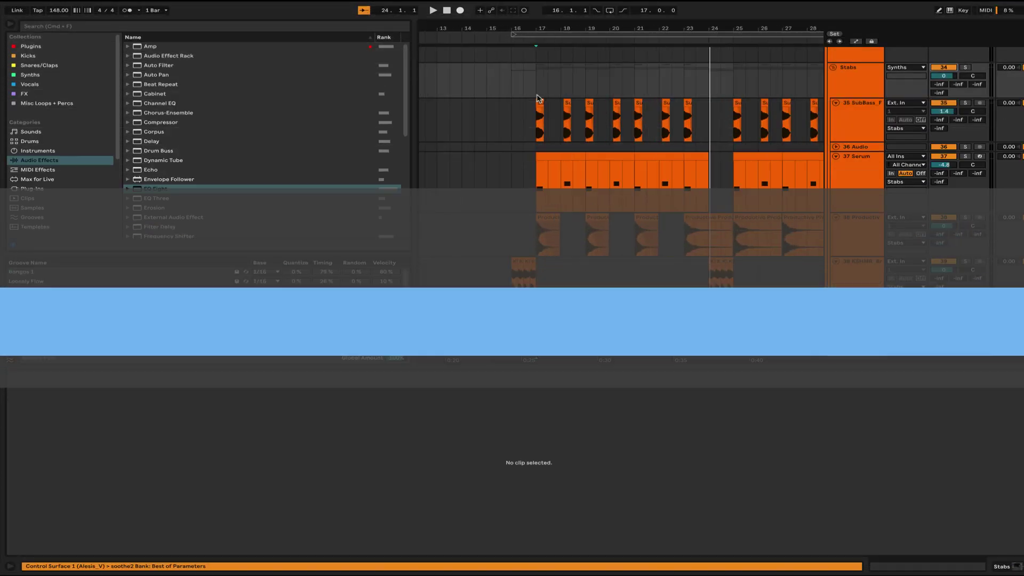
{"action": "key", "text": "space"}
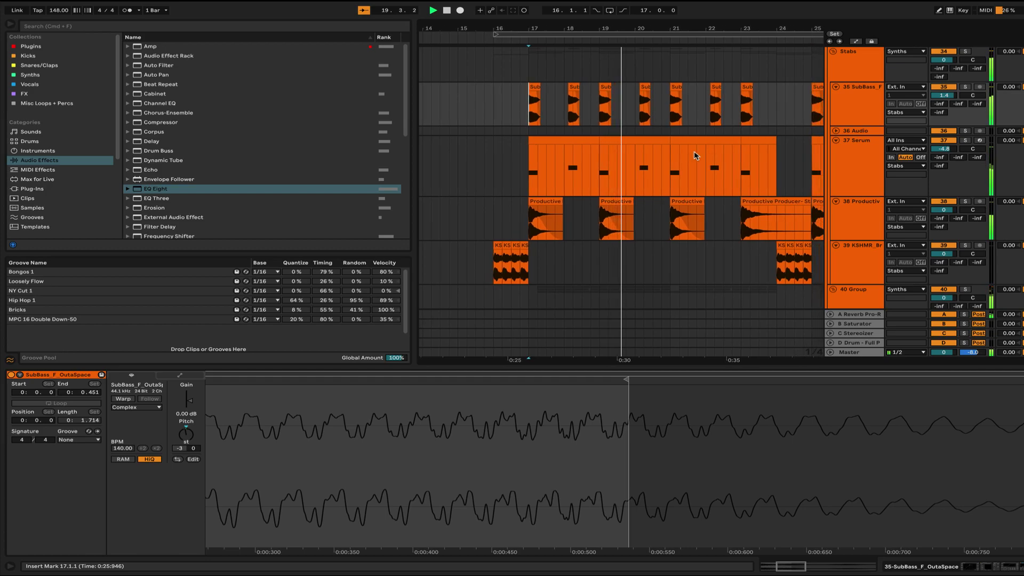
{"action": "left_click", "coordinate": [966, 86]}
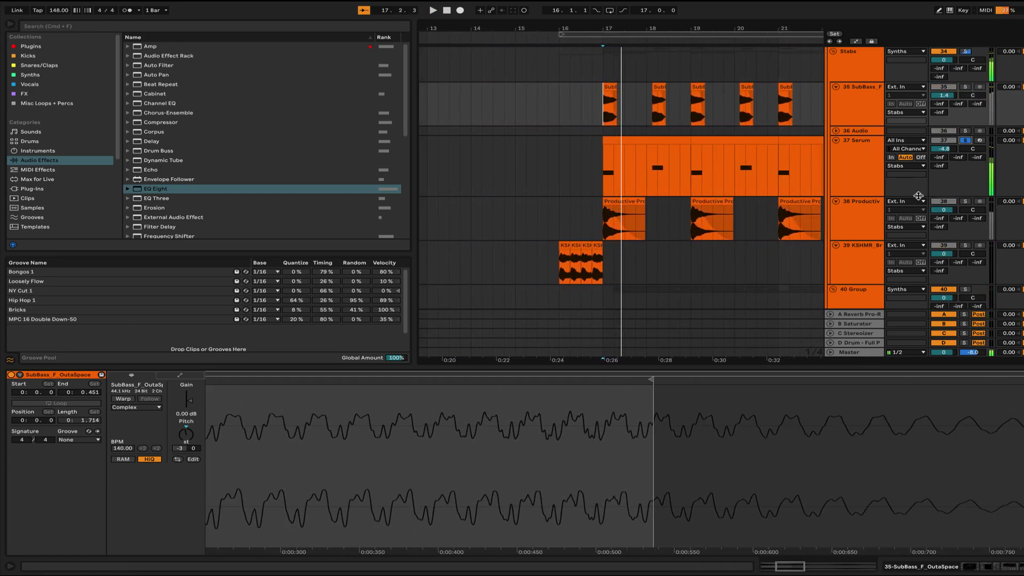
{"action": "left_click", "coordinate": [966, 201]}
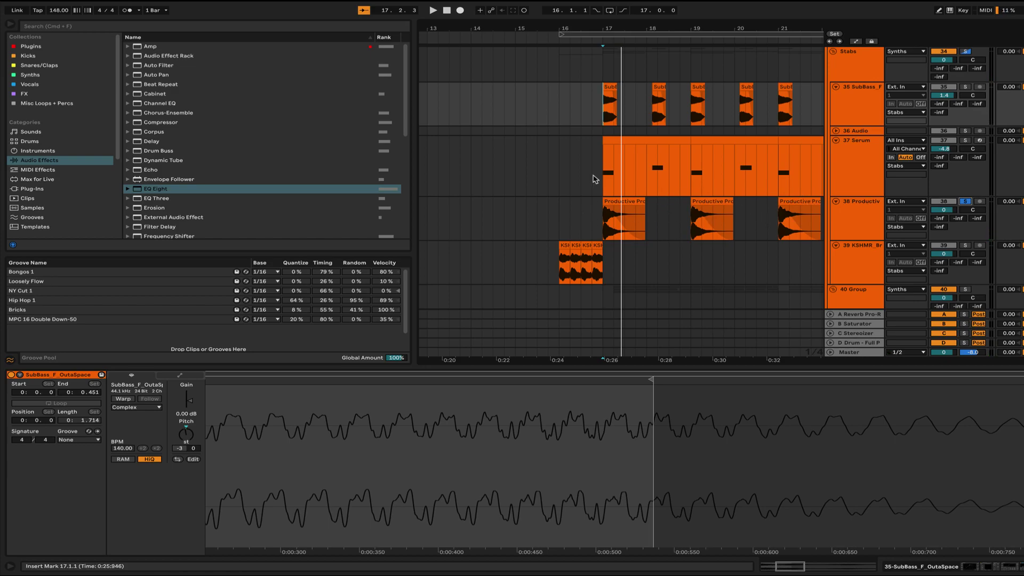
{"action": "scroll", "coordinate": [860, 136], "scroll_direction": "down", "scroll_amount": 5}
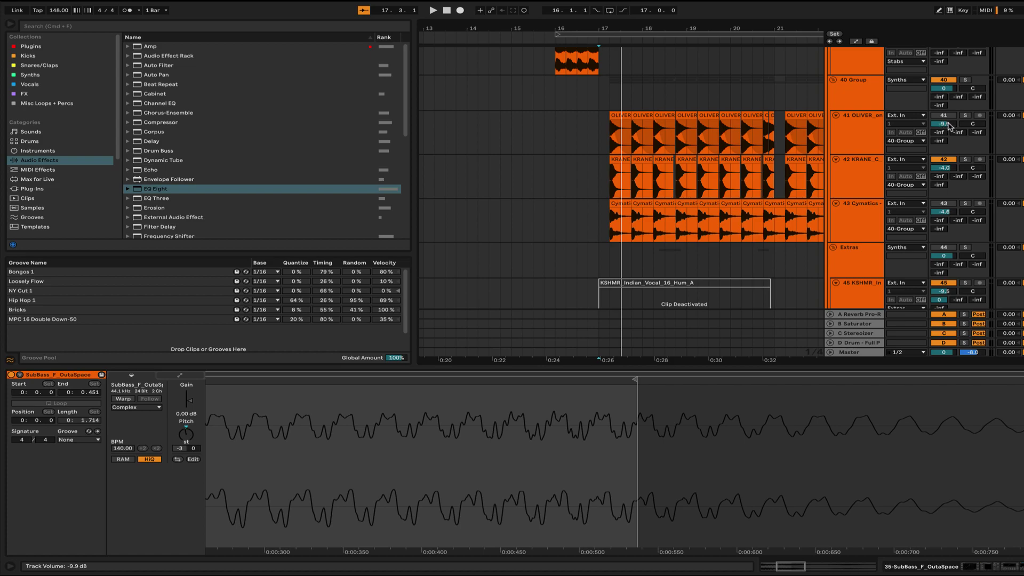
Solo the OLIVER stab track, show its one-shot clip details and start playback.
{"action": "left_click", "coordinate": [966, 115]}
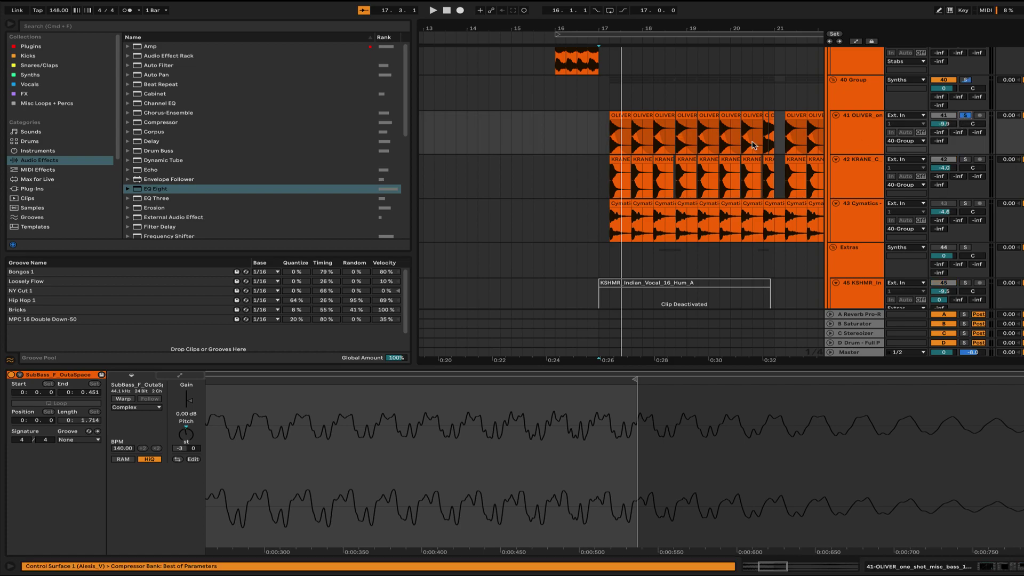
{"action": "left_click", "coordinate": [612, 143]}
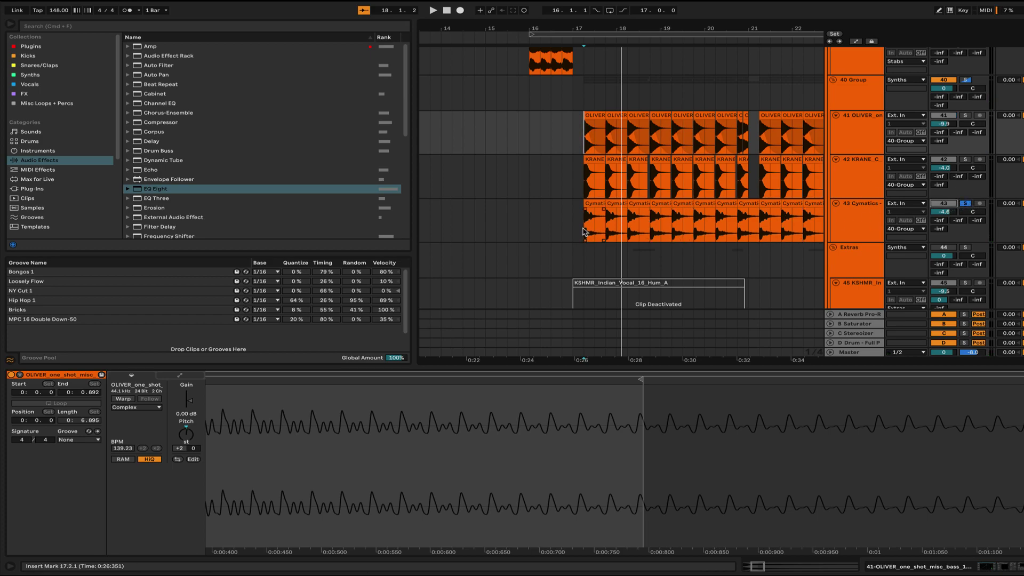
{"action": "key", "text": "space"}
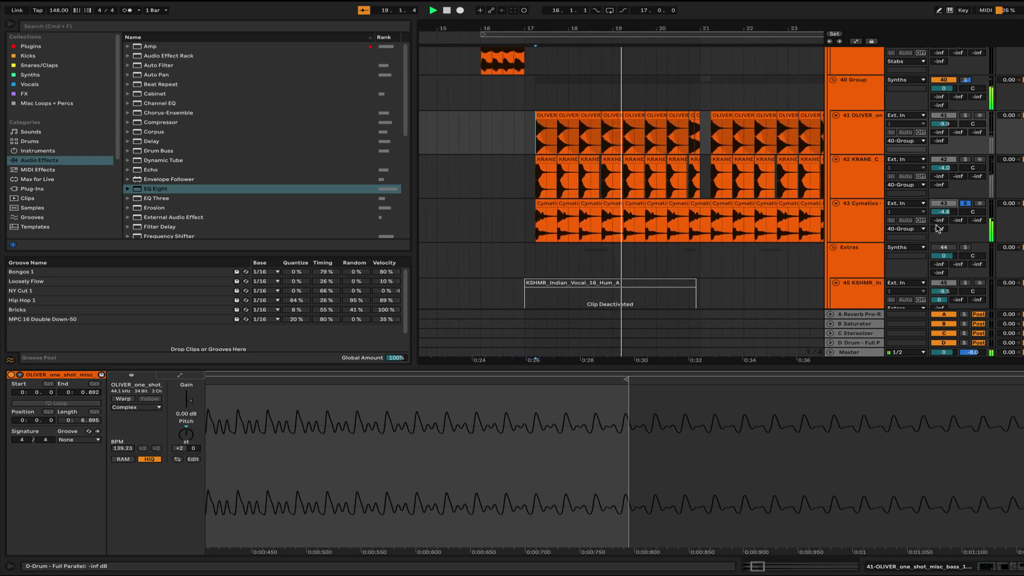
Zoom out over the drop and play it from bar 16 with OLIVER soloed.
{"action": "key", "text": "minus"}
{"action": "left_click", "coordinate": [584, 143]}
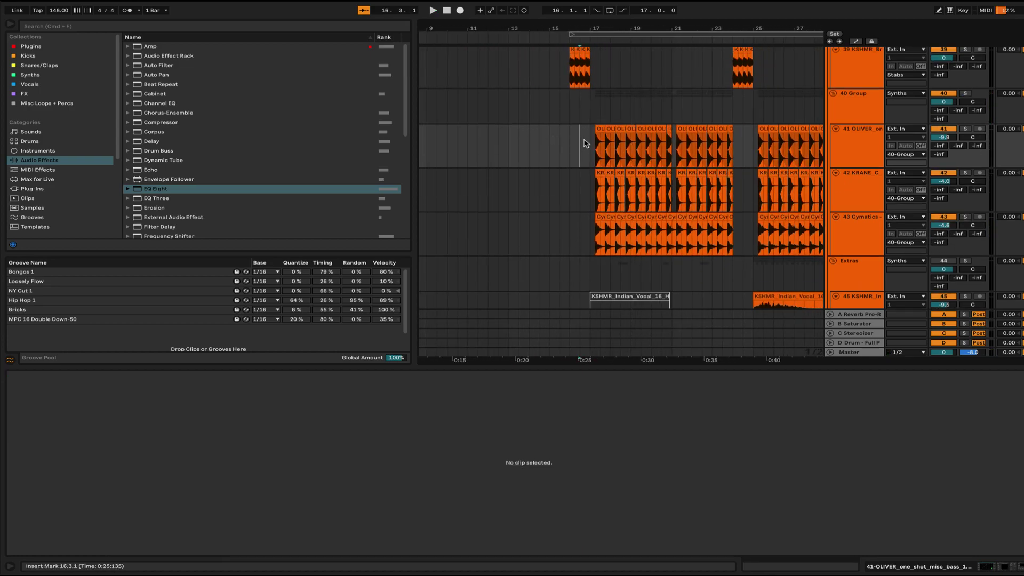
{"action": "left_click", "coordinate": [572, 144]}
{"action": "key", "text": "space"}
{"action": "scroll", "coordinate": [589, 146], "scroll_direction": "up", "scroll_amount": 3}
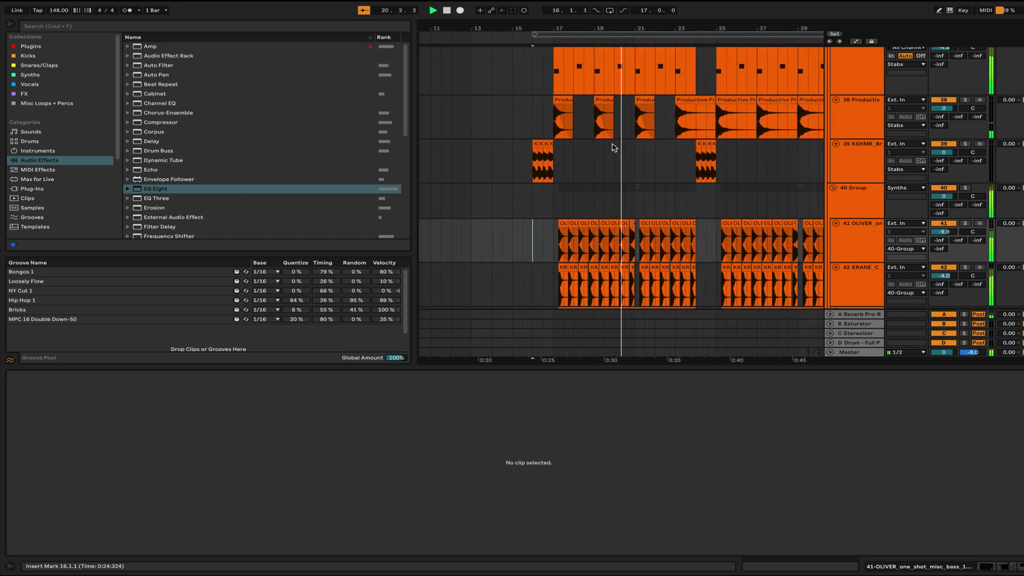
{"action": "scroll", "coordinate": [614, 147], "scroll_direction": "down", "scroll_amount": 3}
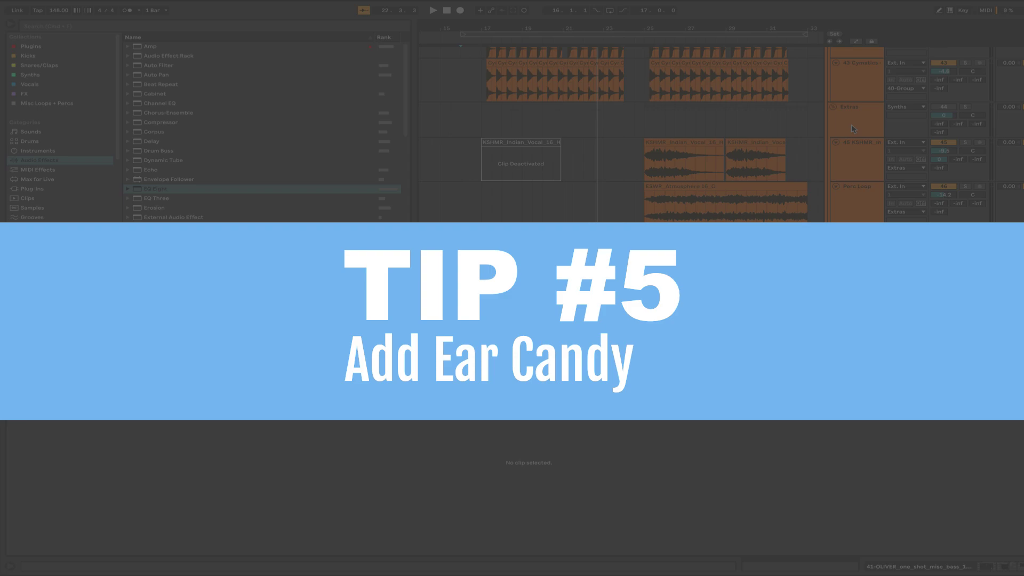
Reactivate the Extras track, solo 47 RADIOLOG and play its stab from bar 25.
{"action": "left_click", "coordinate": [854, 129]}
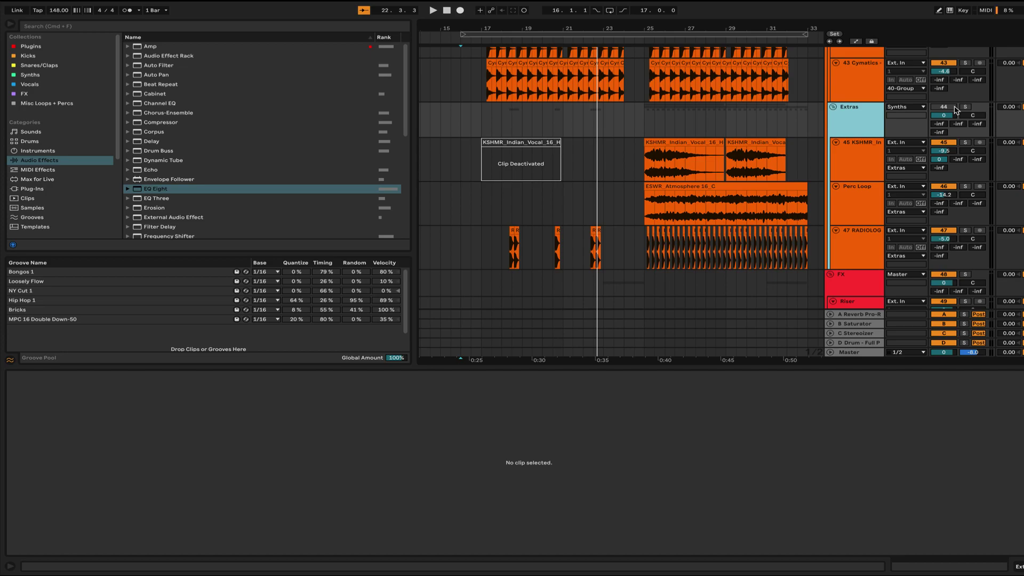
{"action": "left_click", "coordinate": [954, 108]}
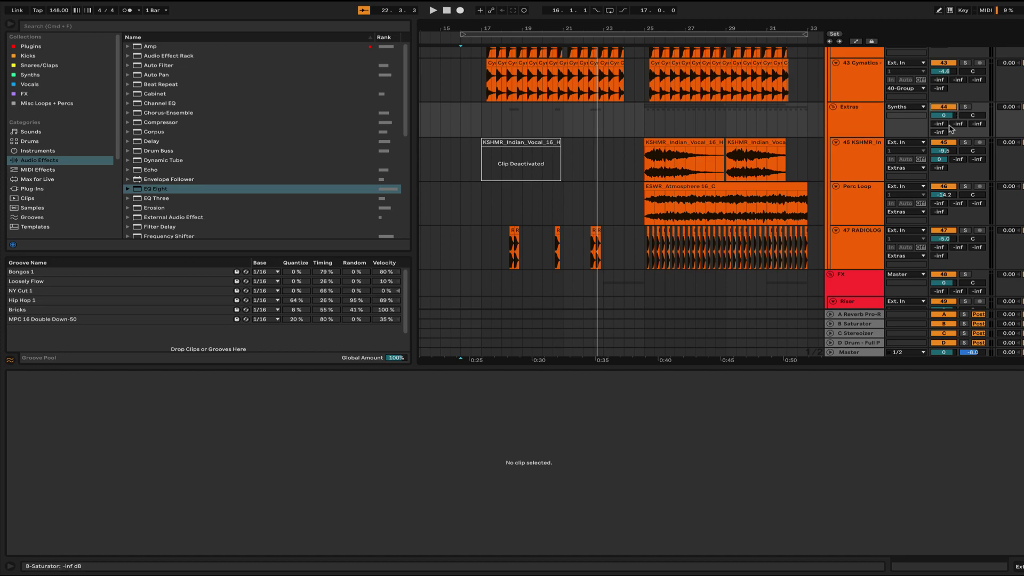
{"action": "left_click", "coordinate": [965, 230]}
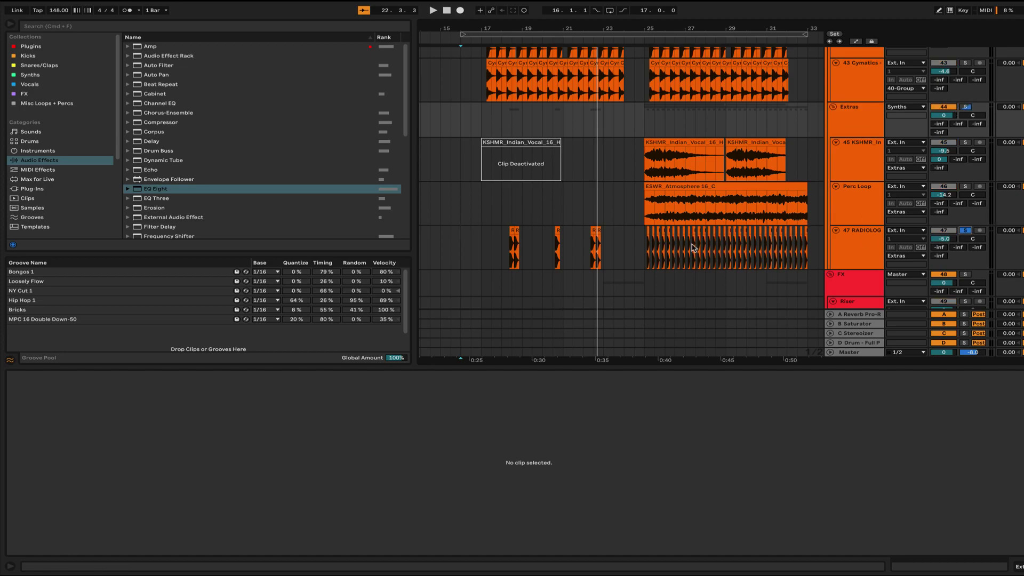
{"action": "left_click", "coordinate": [510, 243]}
{"action": "scroll", "coordinate": [731, 247], "scroll_direction": "left", "scroll_amount": 5}
{"action": "left_click", "coordinate": [745, 236]}
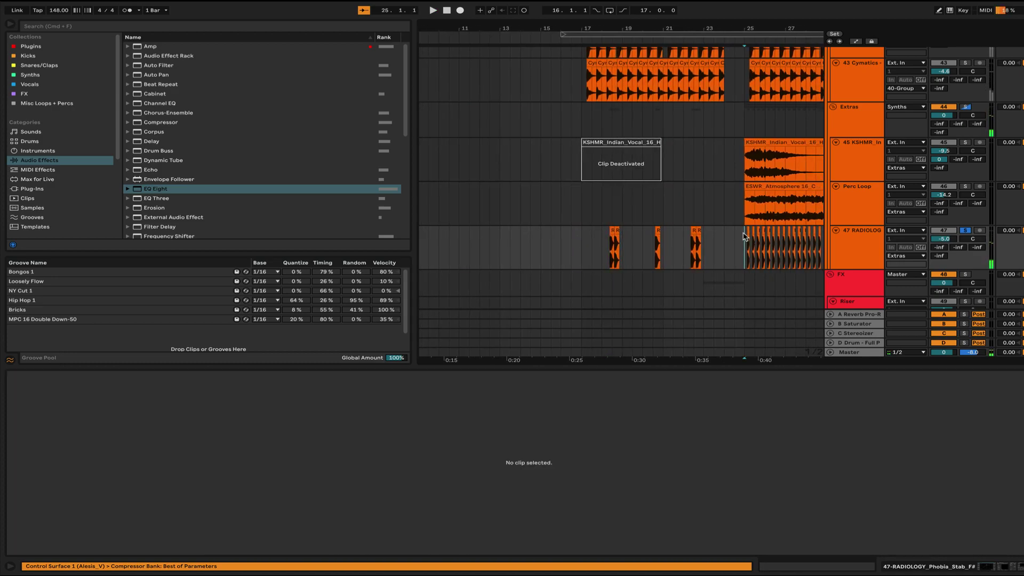
{"action": "scroll", "coordinate": [746, 237], "scroll_direction": "right", "scroll_amount": 5}
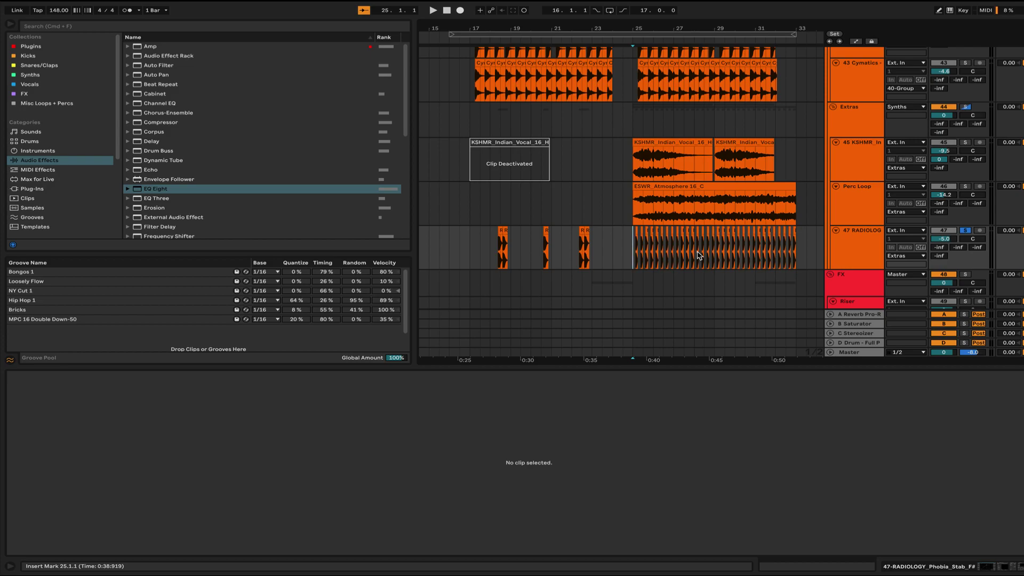
{"action": "key", "text": "space"}
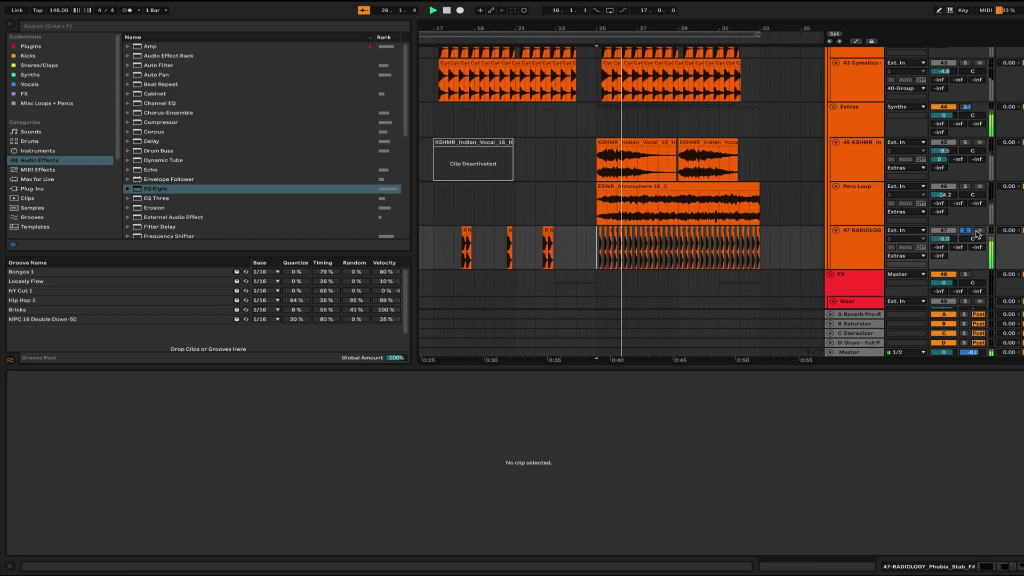
Solo the Perc Loop atmosphere, then the 45 KSHMR Indian vocal, and replay from bar 25.
{"action": "left_click", "coordinate": [965, 186]}
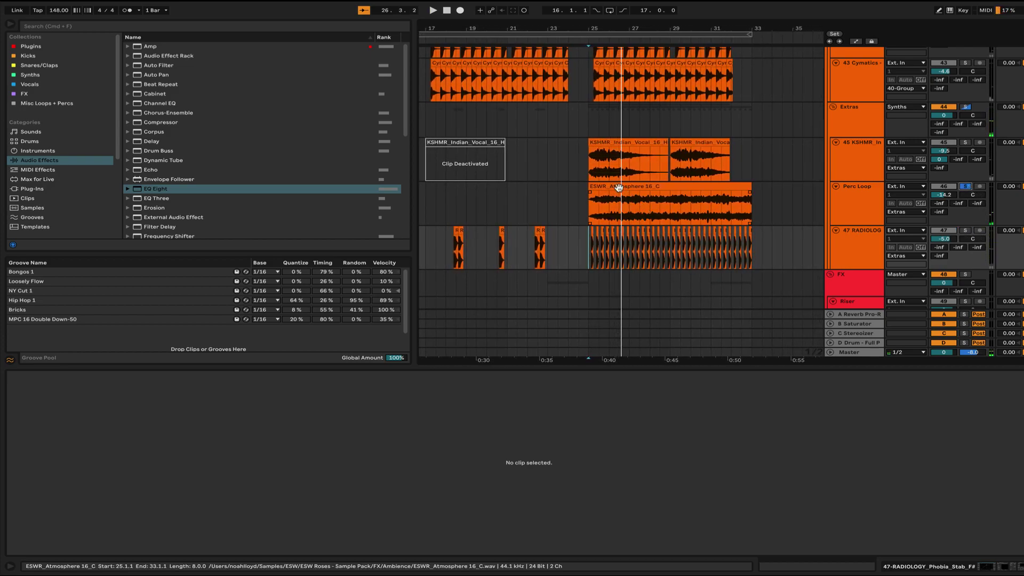
{"action": "left_click", "coordinate": [619, 187]}
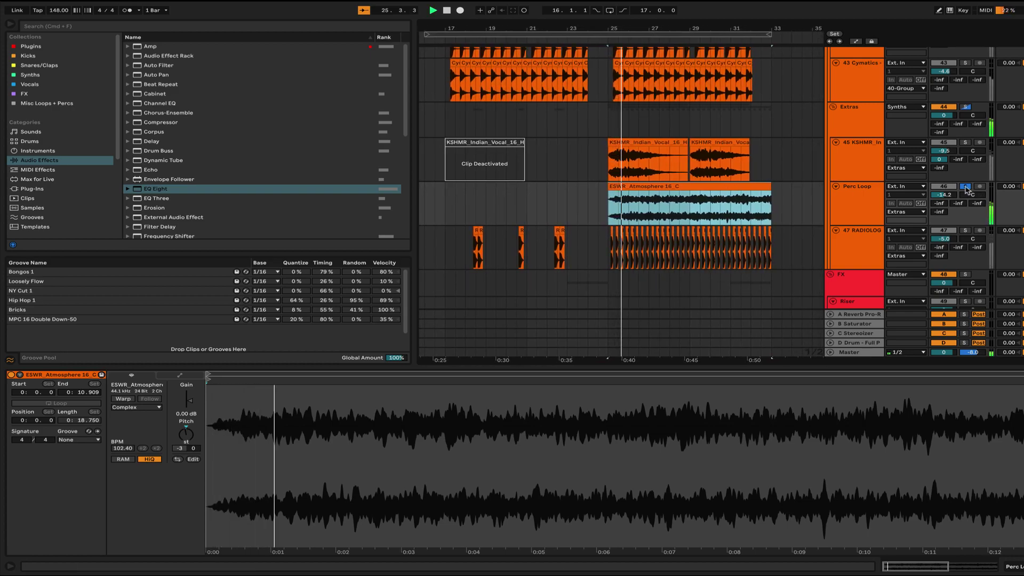
{"action": "left_click", "coordinate": [965, 143]}
{"action": "key", "text": "space"}
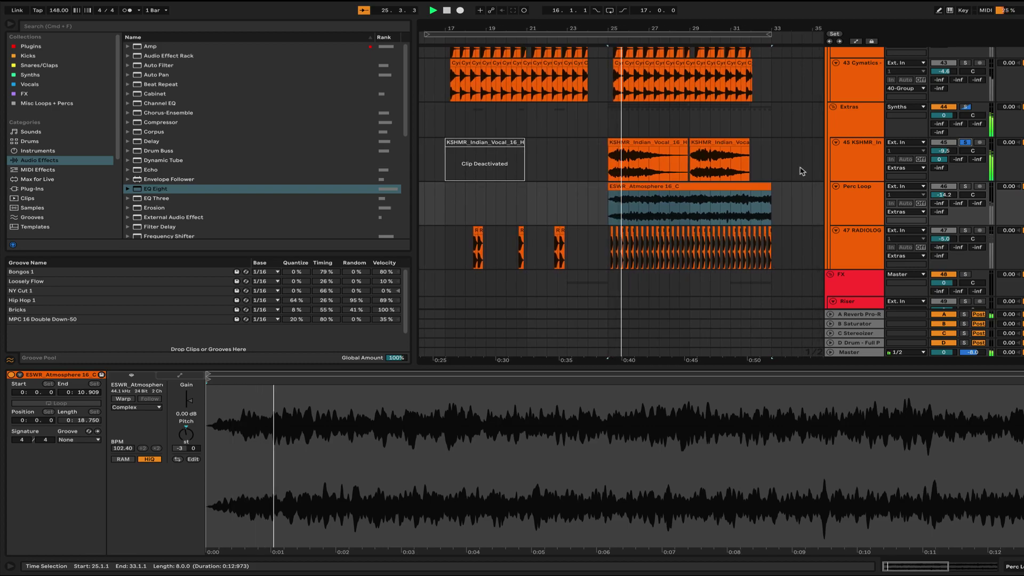
Play the drop from bar 24 to hear the ear-candy layers enter at bar 25.
{"action": "left_click", "coordinate": [496, 143]}
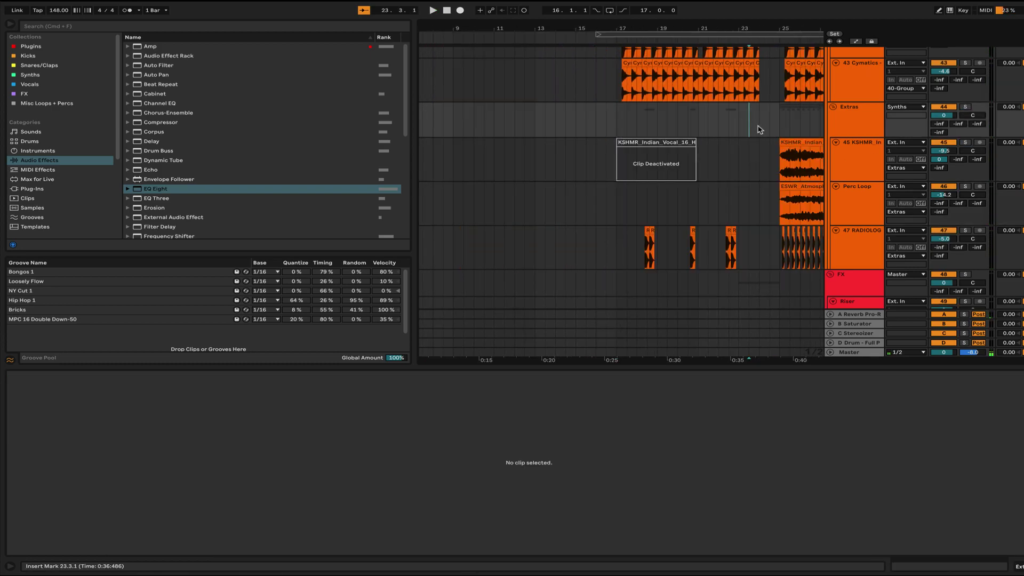
{"action": "key", "text": "space"}
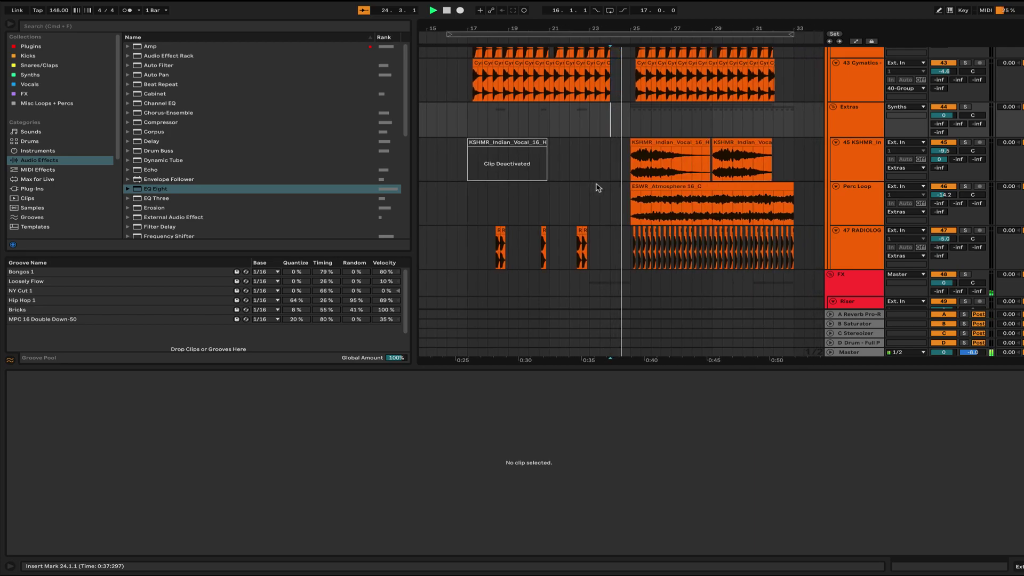
{"action": "scroll", "coordinate": [599, 187], "scroll_direction": "up", "scroll_amount": 4}
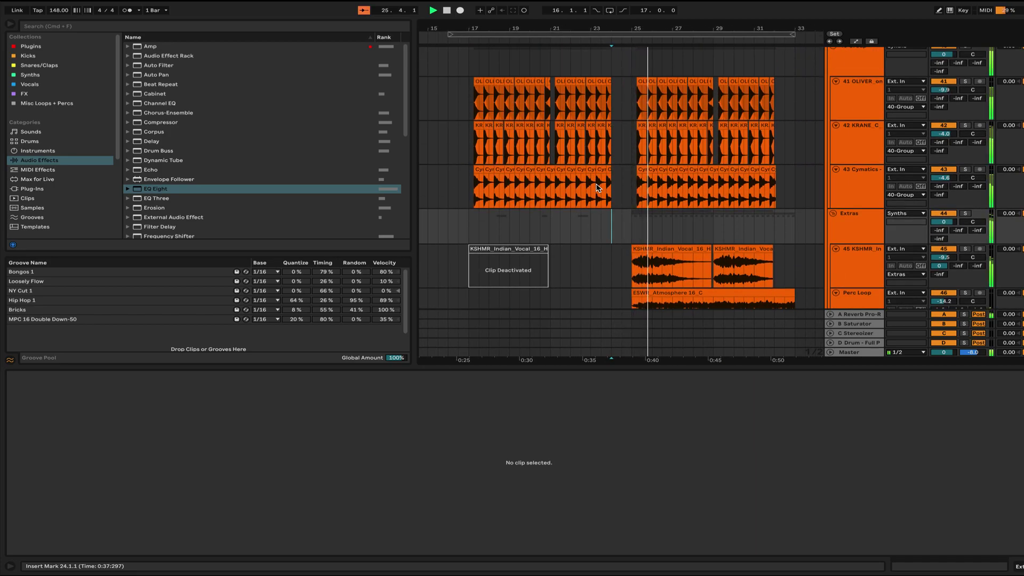
{"action": "scroll", "coordinate": [599, 186], "scroll_direction": "down", "scroll_amount": 4}
{"action": "scroll", "coordinate": [599, 187], "scroll_direction": "up", "scroll_amount": 2}
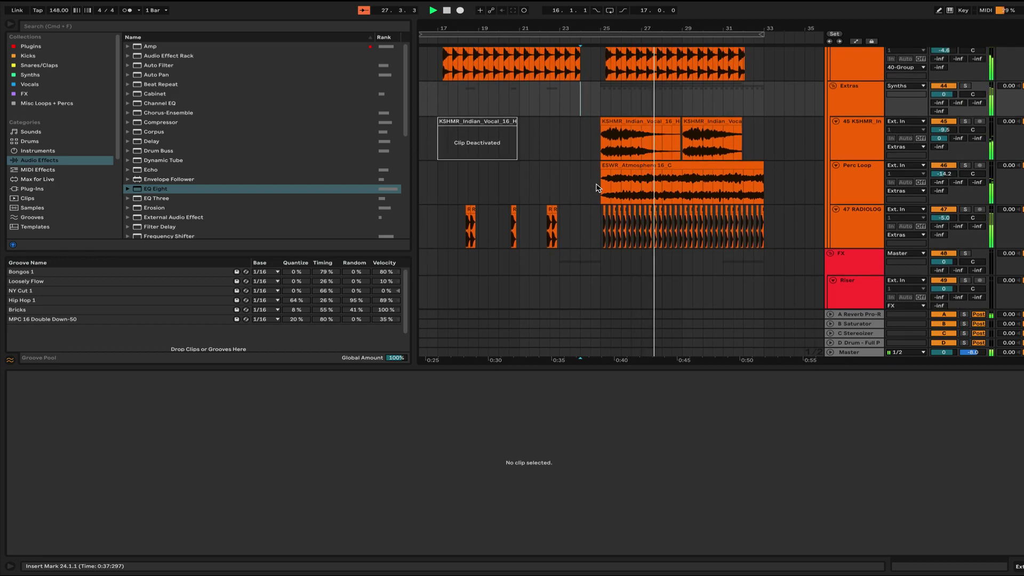
{"action": "scroll", "coordinate": [596, 187], "scroll_direction": "up", "scroll_amount": 10}
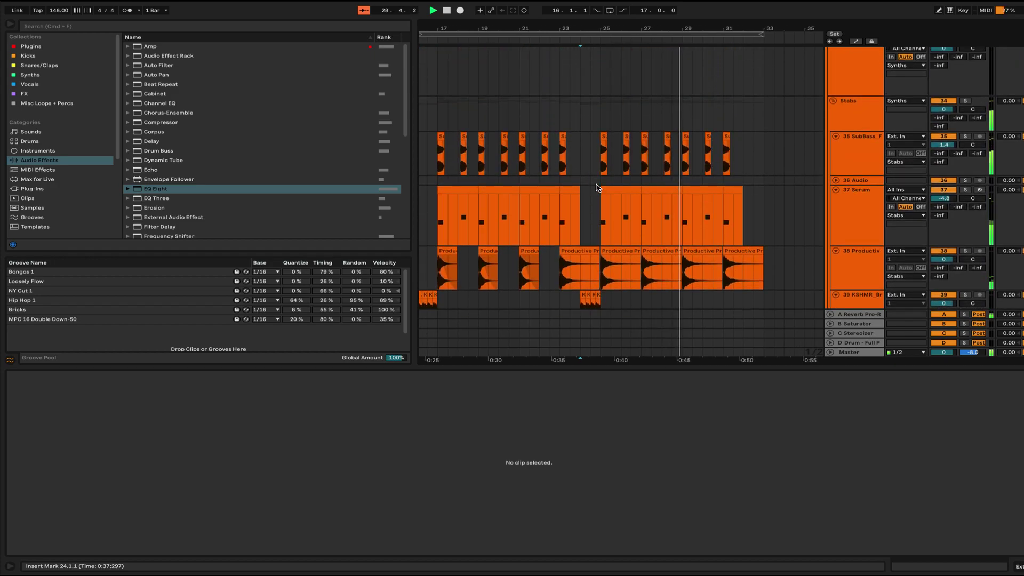
{"action": "scroll", "coordinate": [598, 188], "scroll_direction": "down", "scroll_amount": 8}
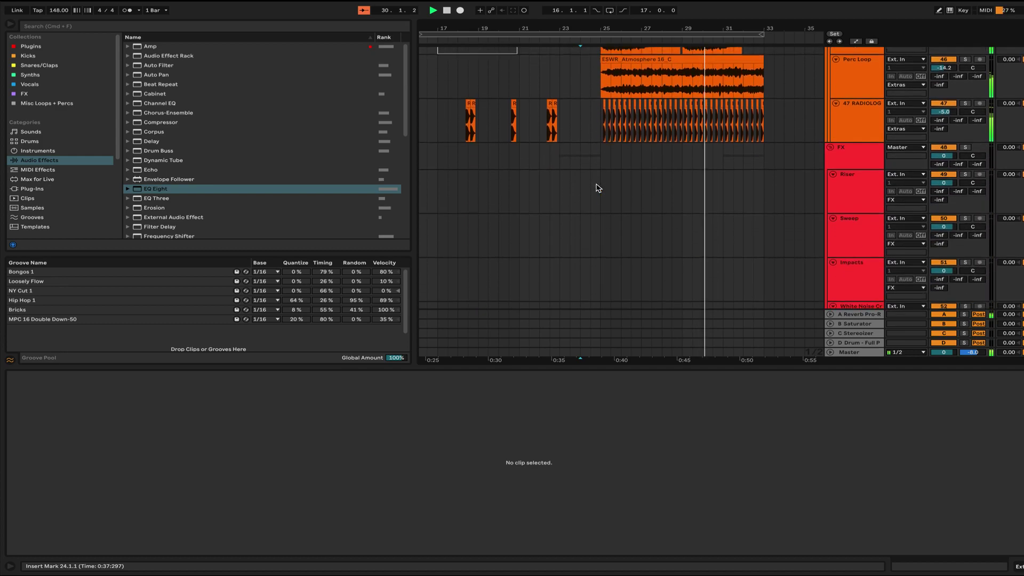
{"action": "scroll", "coordinate": [598, 188], "scroll_direction": "up", "scroll_amount": 6}
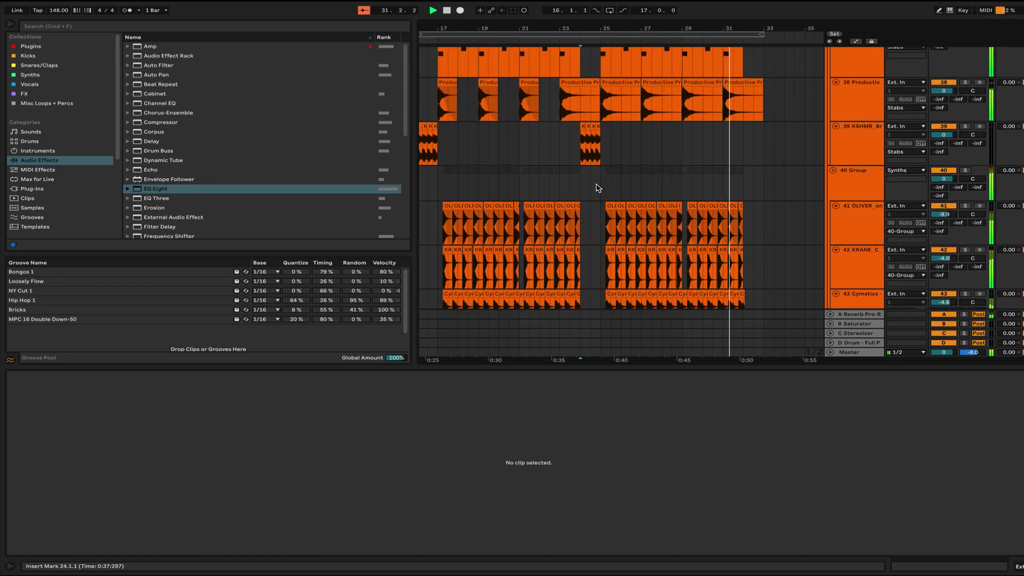